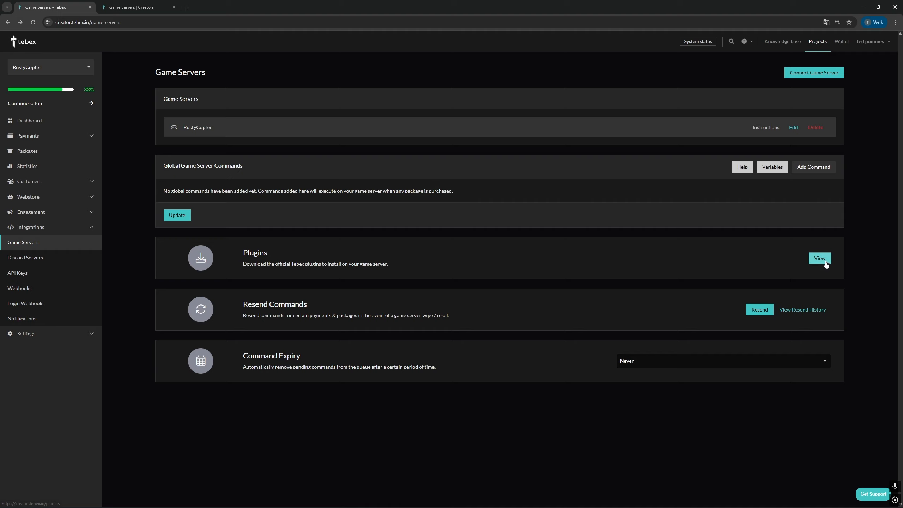
# Review the game server options for plugins, resending commands by payment status and resend type, and command expiry periods.
pyautogui.click(820, 258)
pyautogui.click(765, 309)
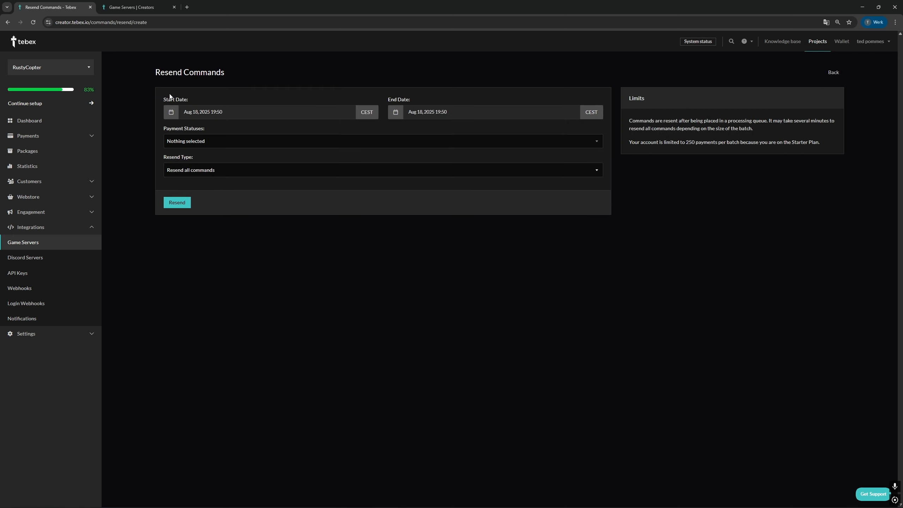
pyautogui.click(231, 142)
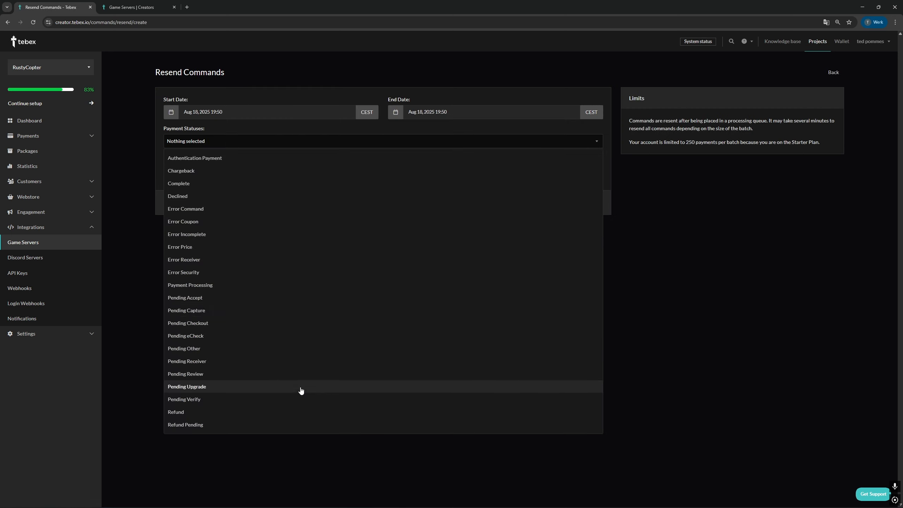
pyautogui.click(117, 293)
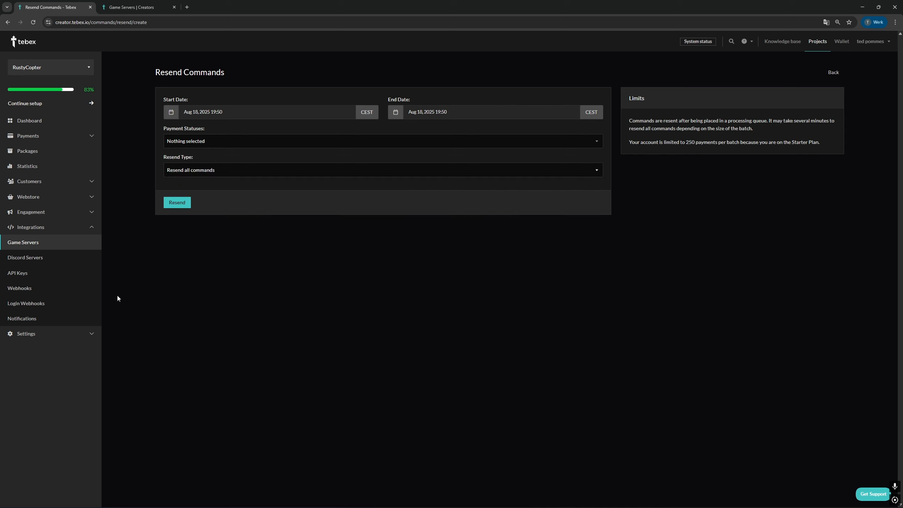
pyautogui.click(270, 170)
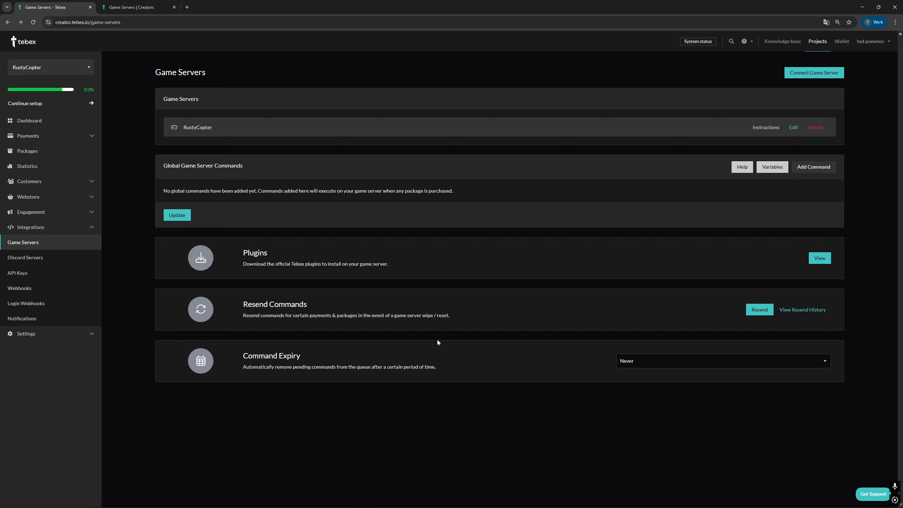
pyautogui.click(669, 367)
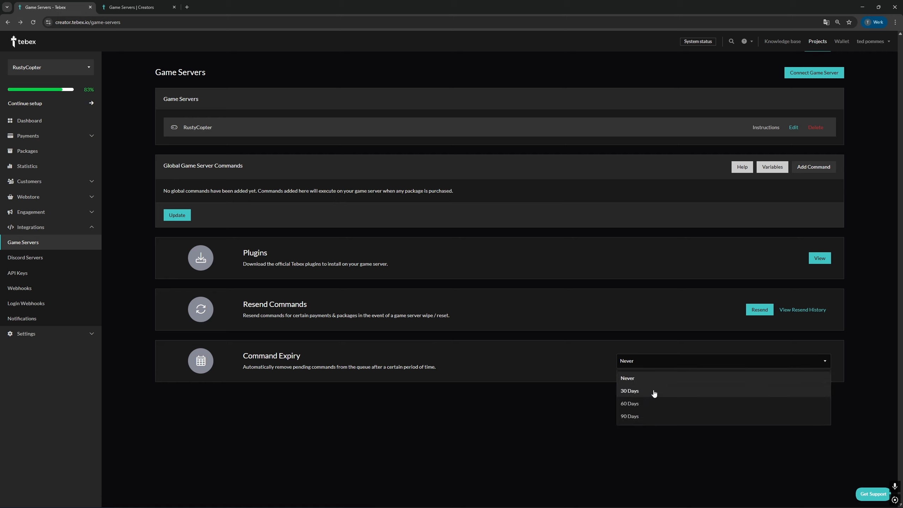
pyautogui.click(488, 338)
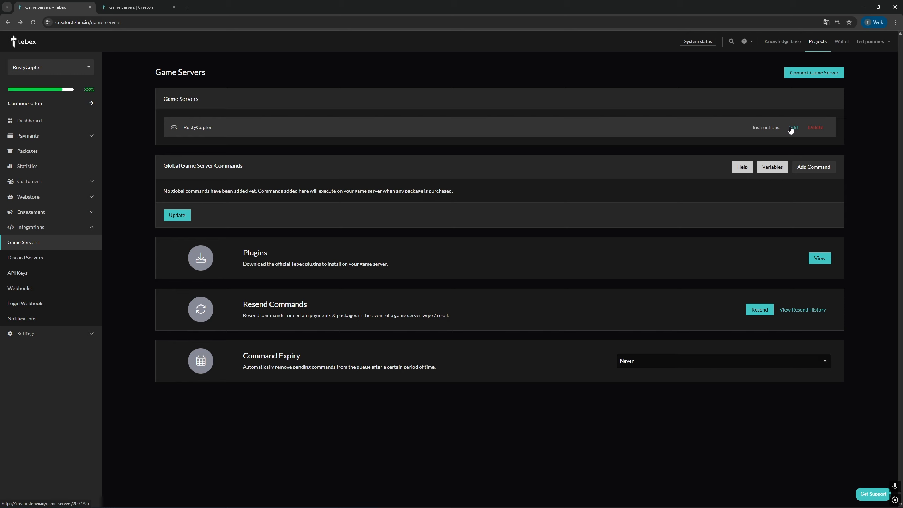
# Start connecting a new game server and choose Plugin as its connection type.
pyautogui.click(799, 75)
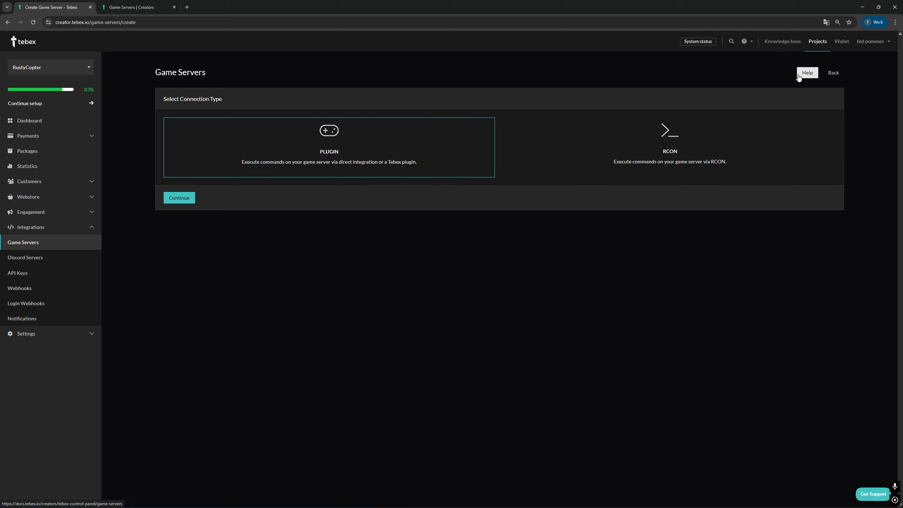
pyautogui.click(621, 149)
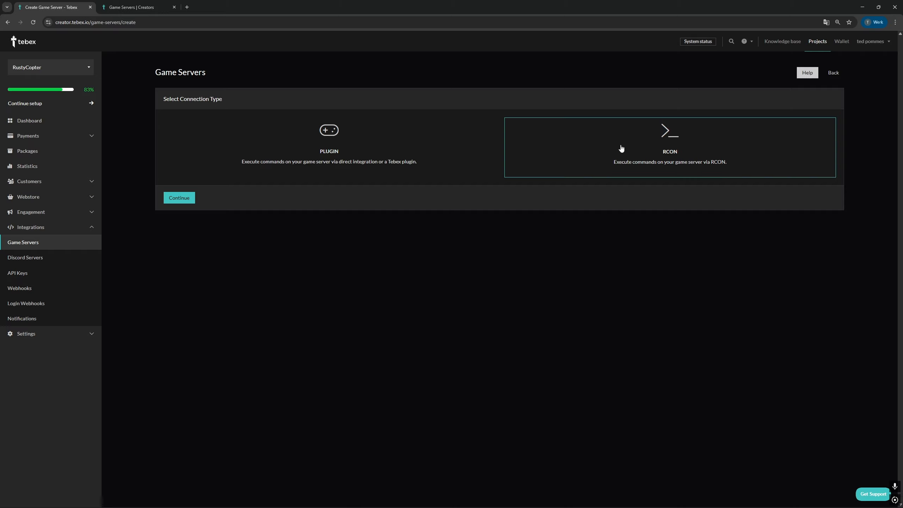
pyautogui.click(335, 157)
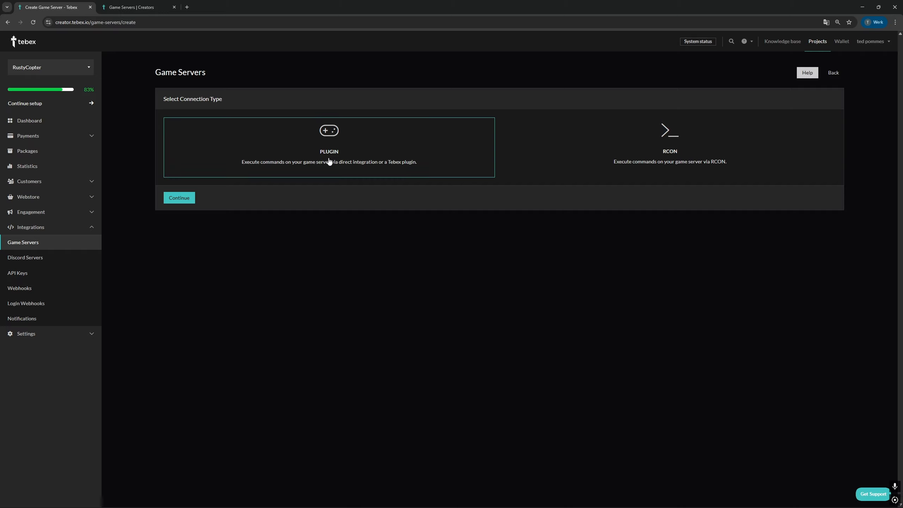
pyautogui.click(178, 199)
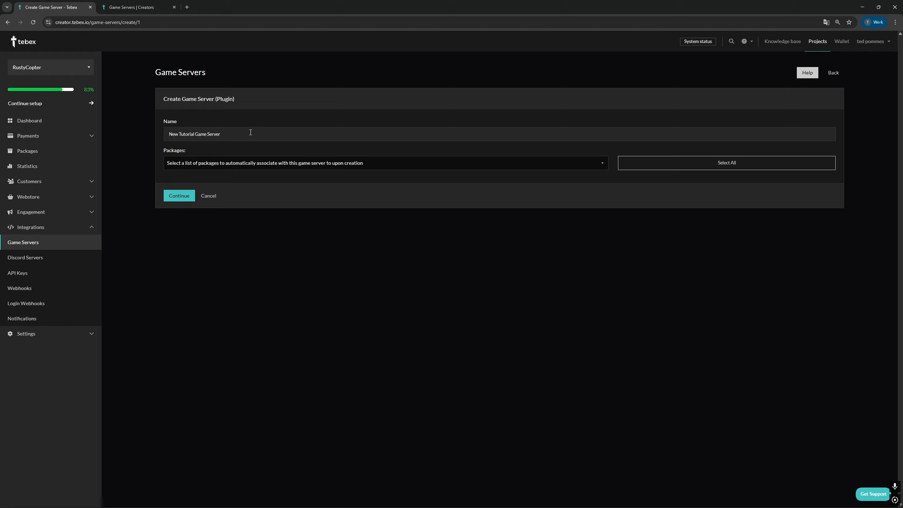
# Create the plugin game server under the name New Tutorial Game Server with all packages, including Gold Rank, associated.
pyautogui.moveTo(250, 132); pyautogui.dragTo(127, 135)
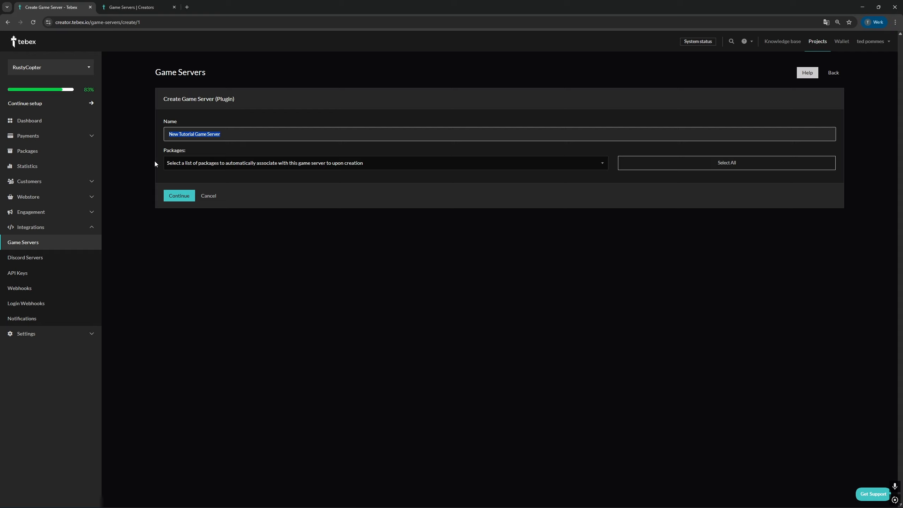
pyautogui.click(303, 164)
pyautogui.click(392, 137)
pyautogui.click(328, 163)
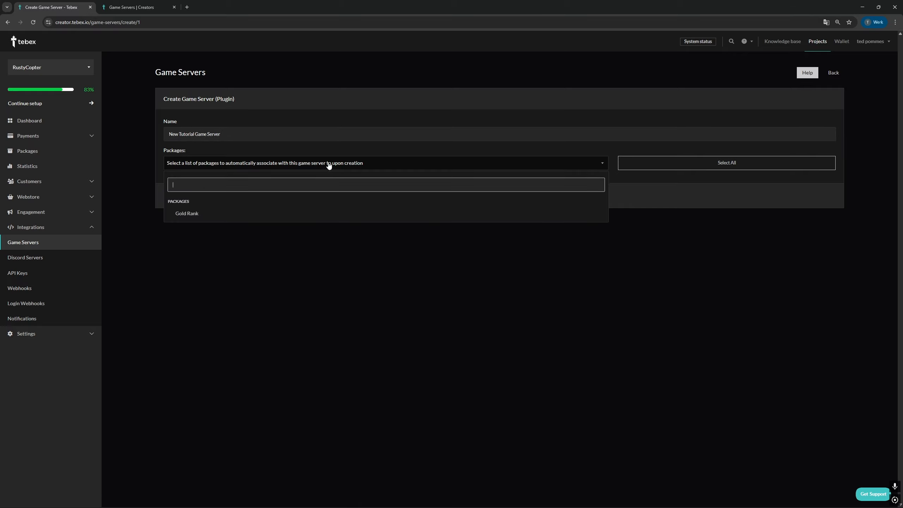
pyautogui.click(188, 215)
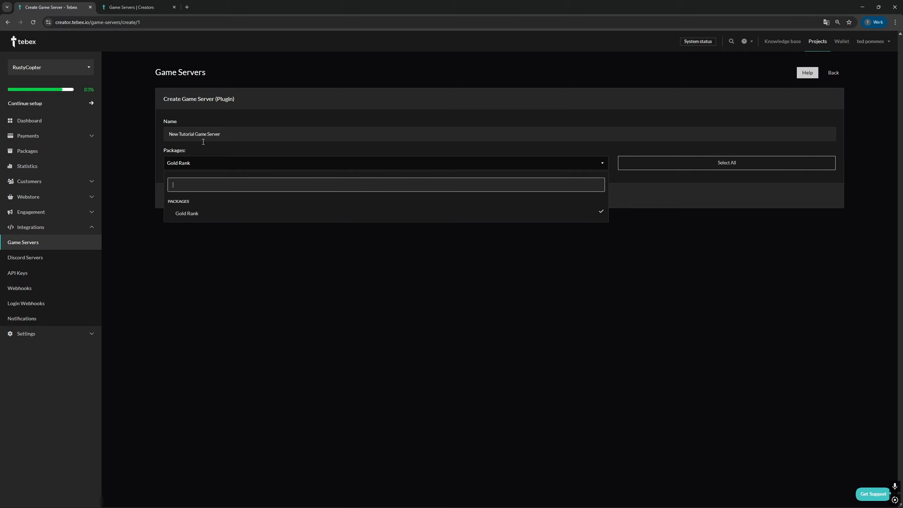
pyautogui.click(676, 165)
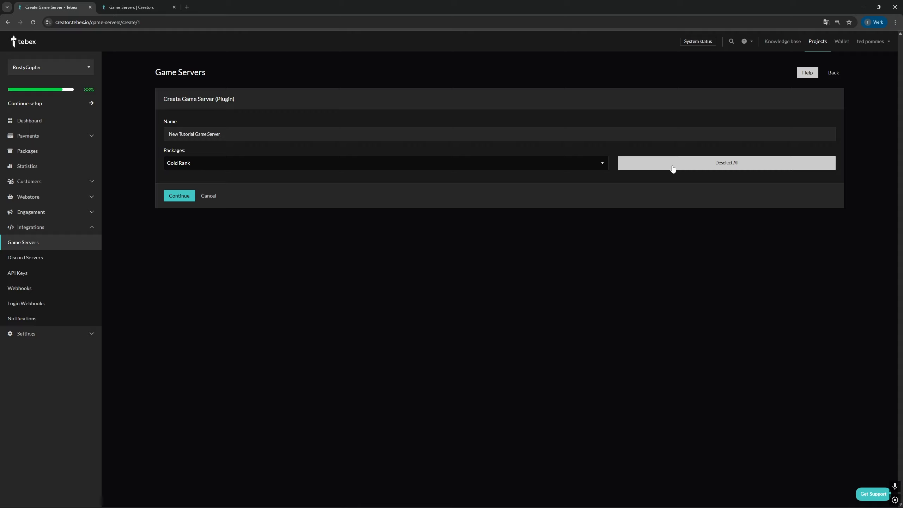
pyautogui.click(172, 194)
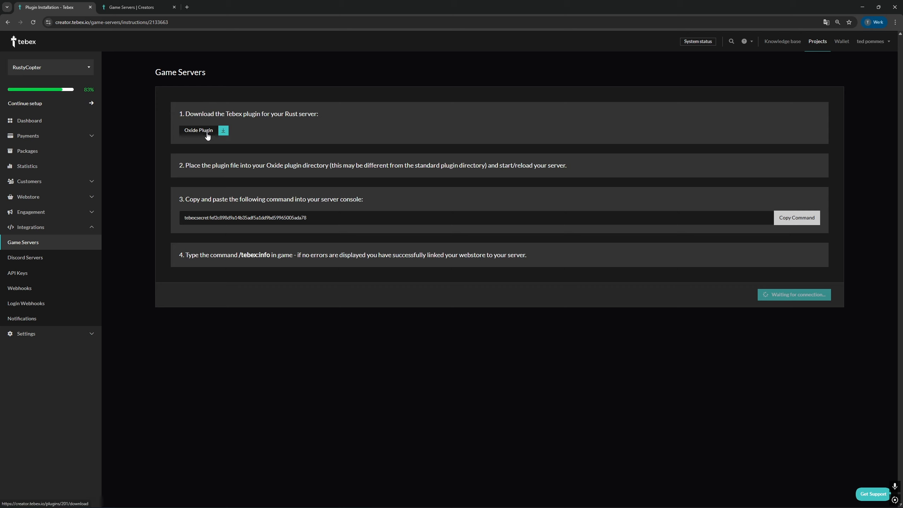
# Run the generated tebex:secret command with the store's secret key in the Rust server console.
pyautogui.moveTo(266, 166); pyautogui.dragTo(325, 164)
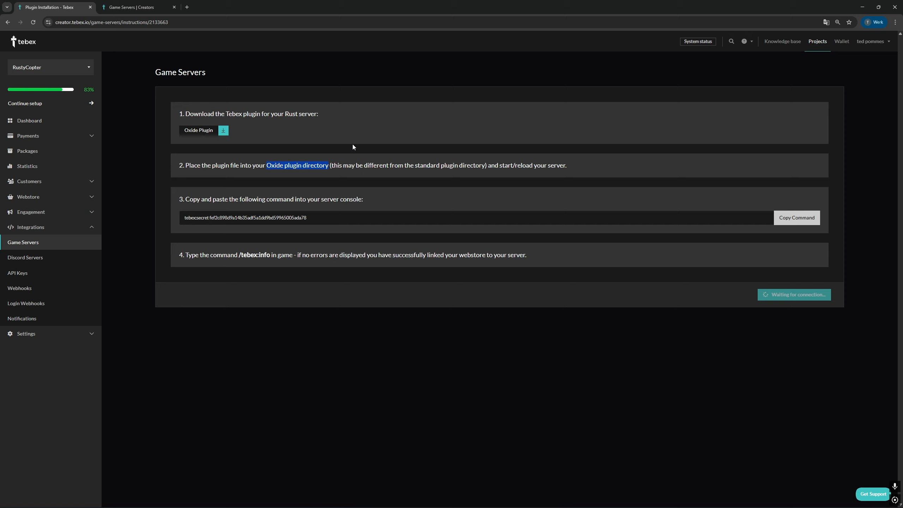
pyautogui.doubleClick(305, 218)
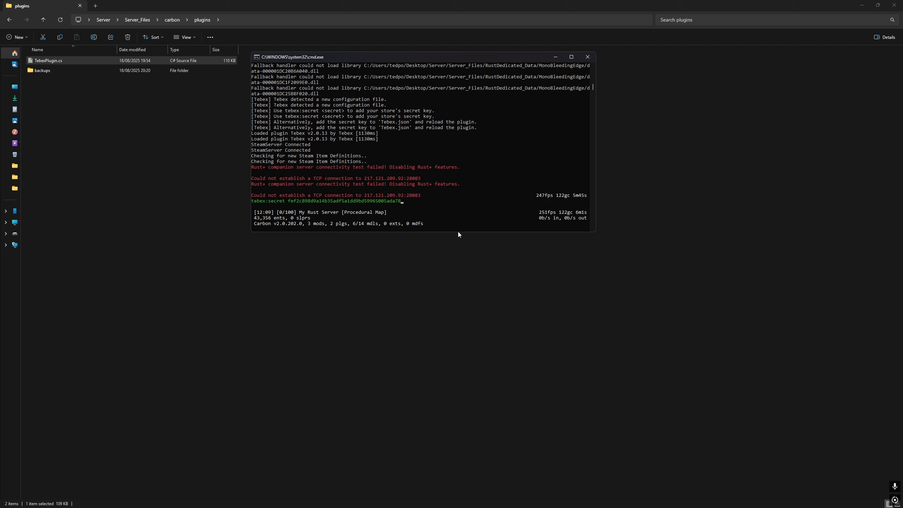
pyautogui.press('Return')
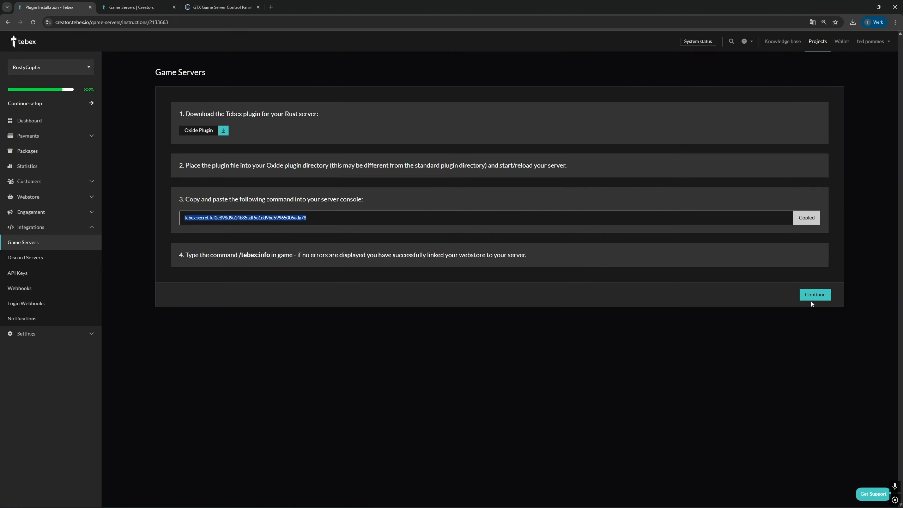
# Run tebex:info in the server console to verify the webstore link, and finish the game server setup in the browser.
pyautogui.moveTo(241, 255); pyautogui.dragTo(269, 257)
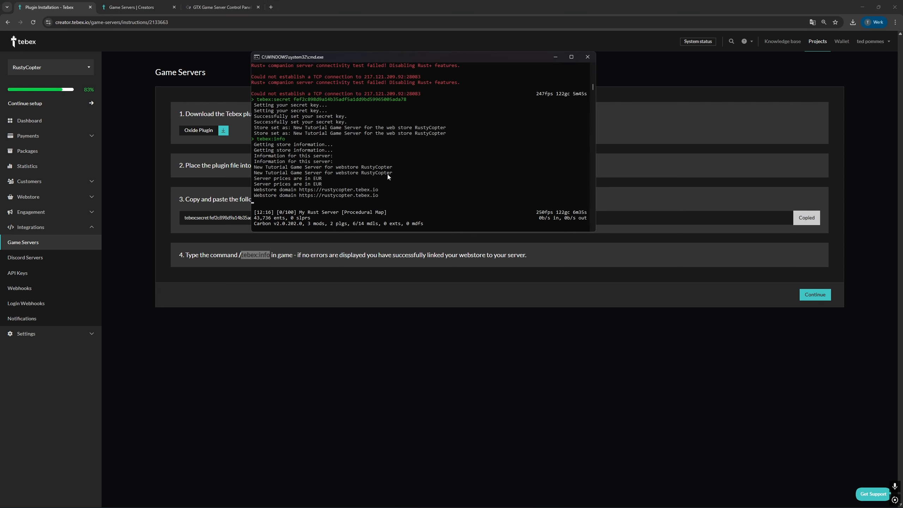
pyautogui.moveTo(593, 88); pyautogui.dragTo(592, 86)
pyautogui.hotkey('alt', 'Tab')
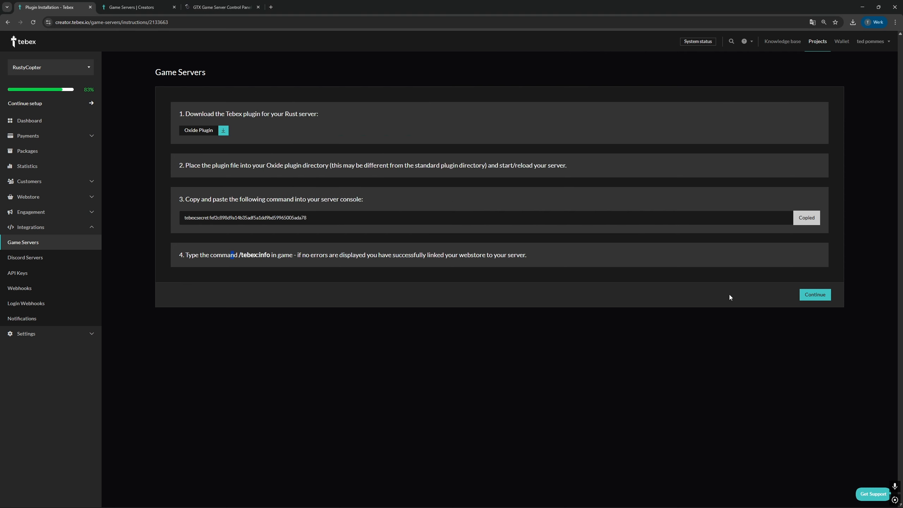
pyautogui.click(814, 295)
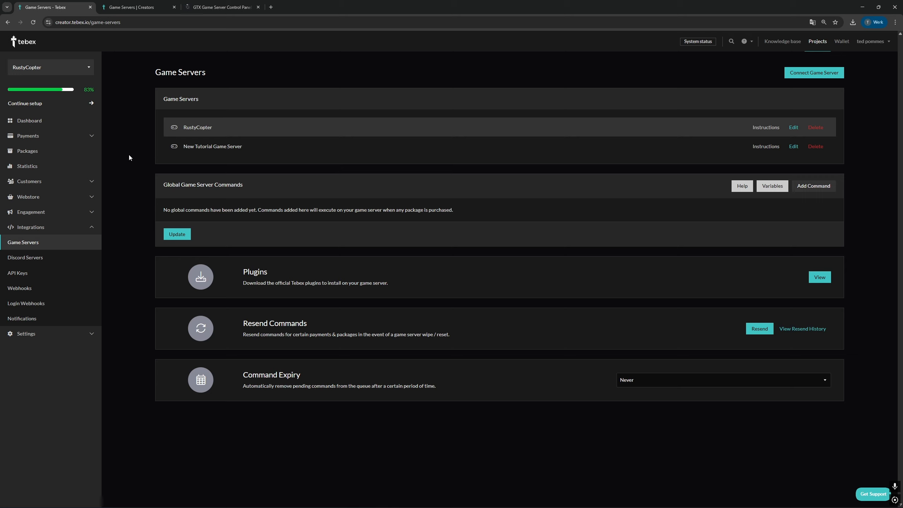
# Open the Gold Rank package and examine its assigned game servers, purchase command and command trigger options.
pyautogui.click(32, 152)
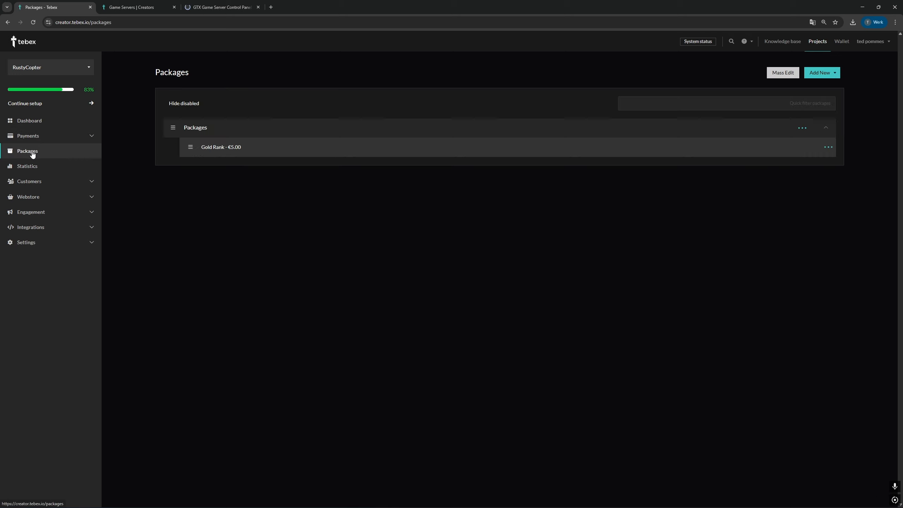
pyautogui.click(816, 75)
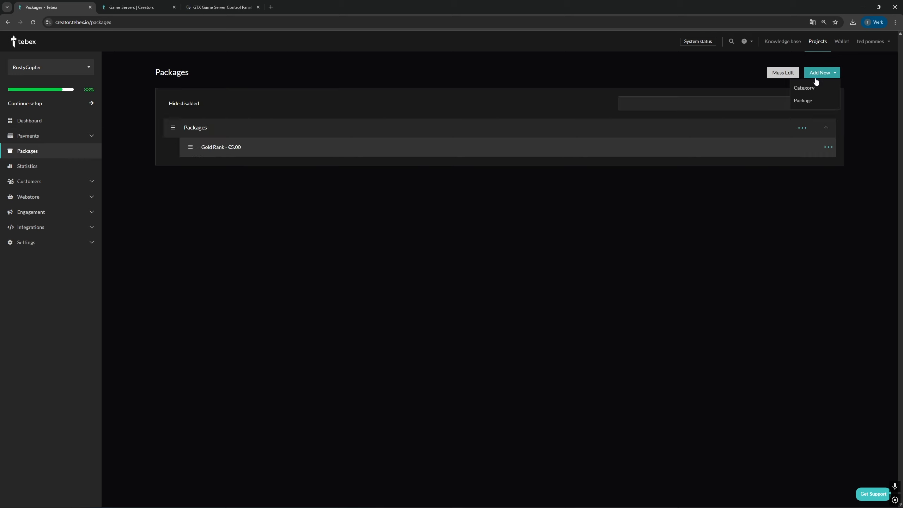
pyautogui.click(400, 153)
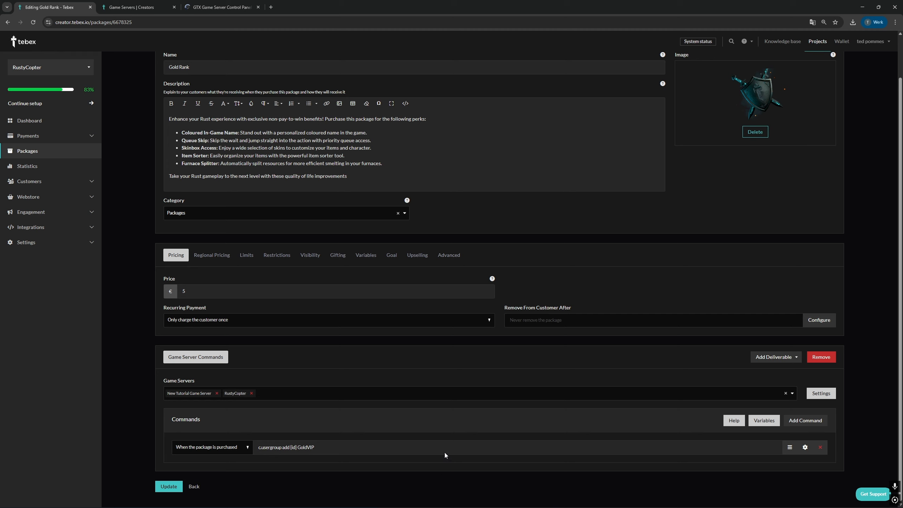
pyautogui.click(225, 447)
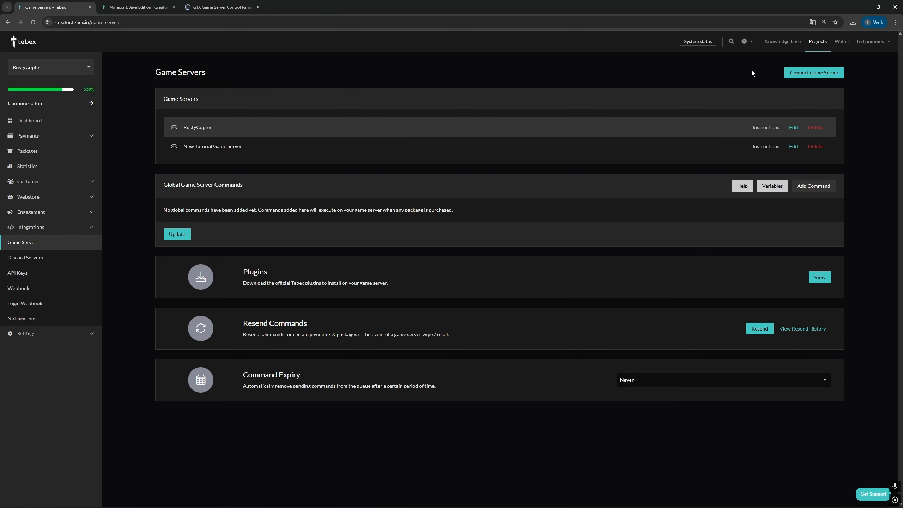
# Connect another game server using RCON, submitting the name RustyCopter's RCON Server with no packages selected.
pyautogui.click(794, 74)
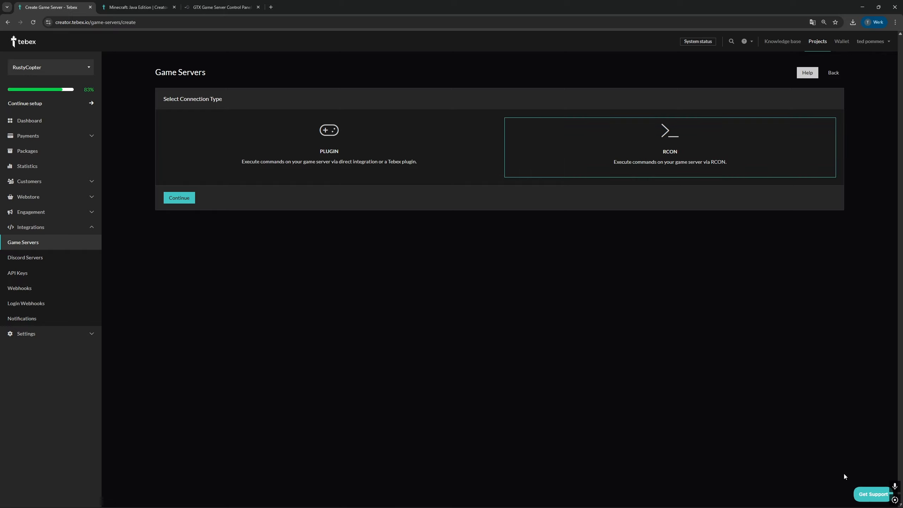
pyautogui.click(179, 198)
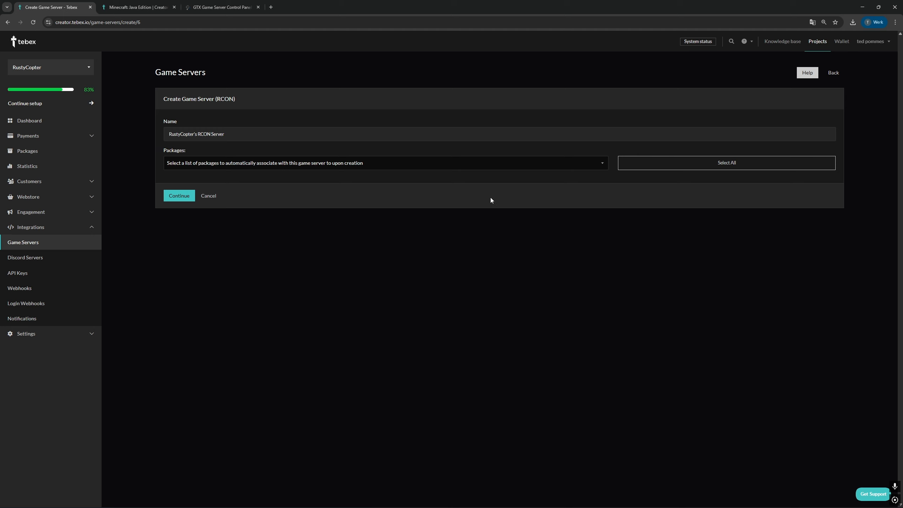
pyautogui.click(175, 197)
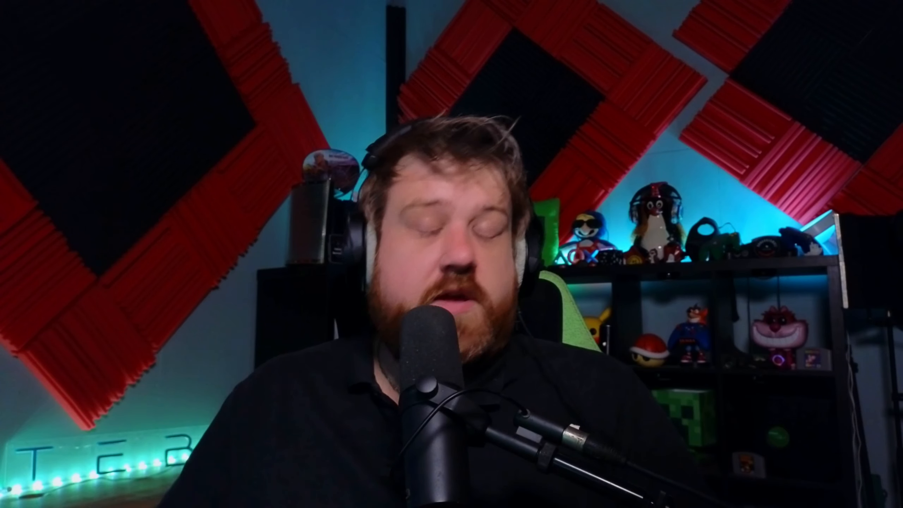